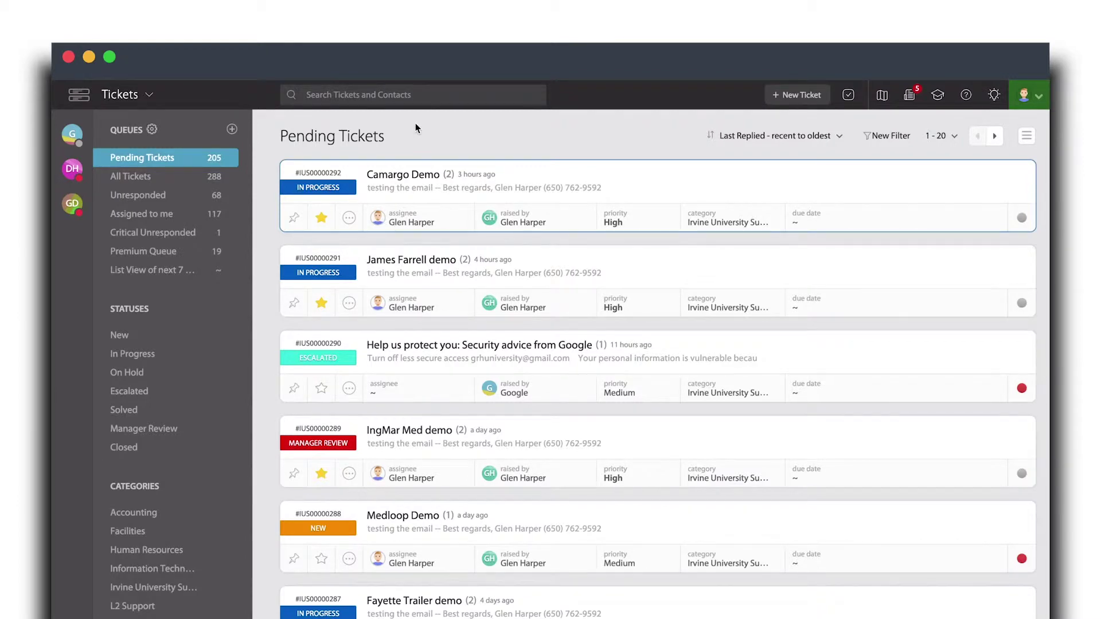
View the Camargo Demo ticket's priority choices, leave it at High, and open the navigation mega-menu.
mouse_move(441, 131)
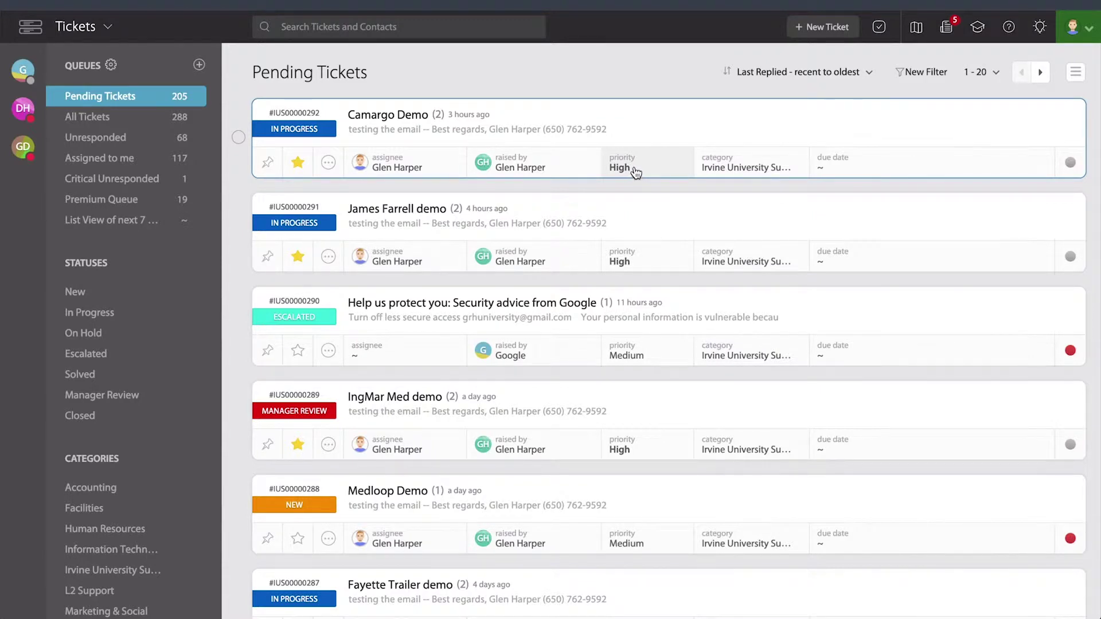
left_click(634, 174)
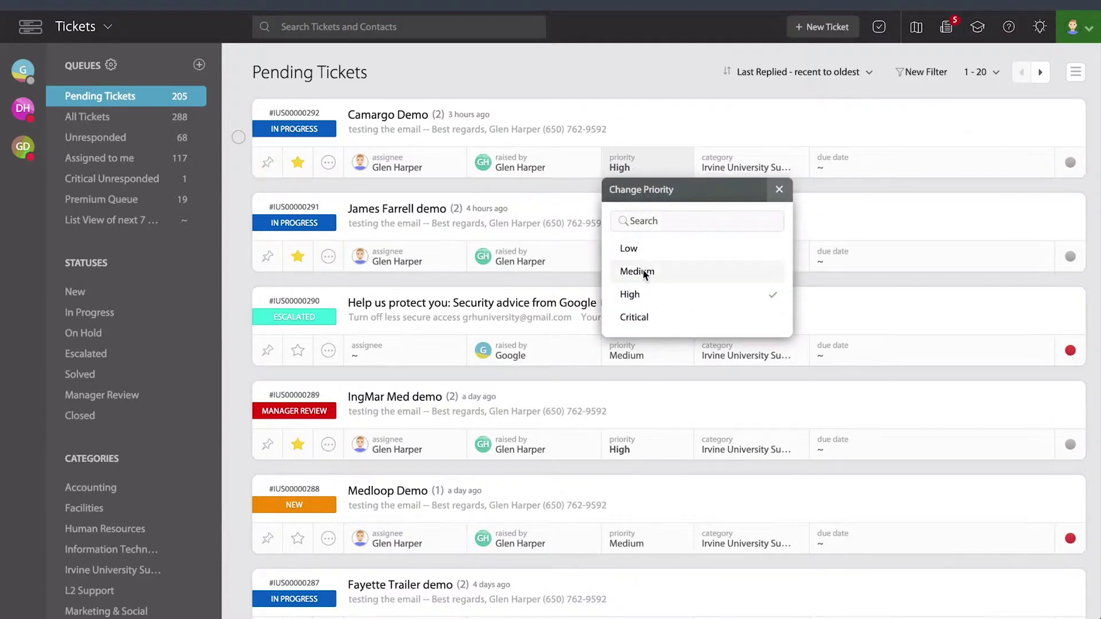
left_click(431, 192)
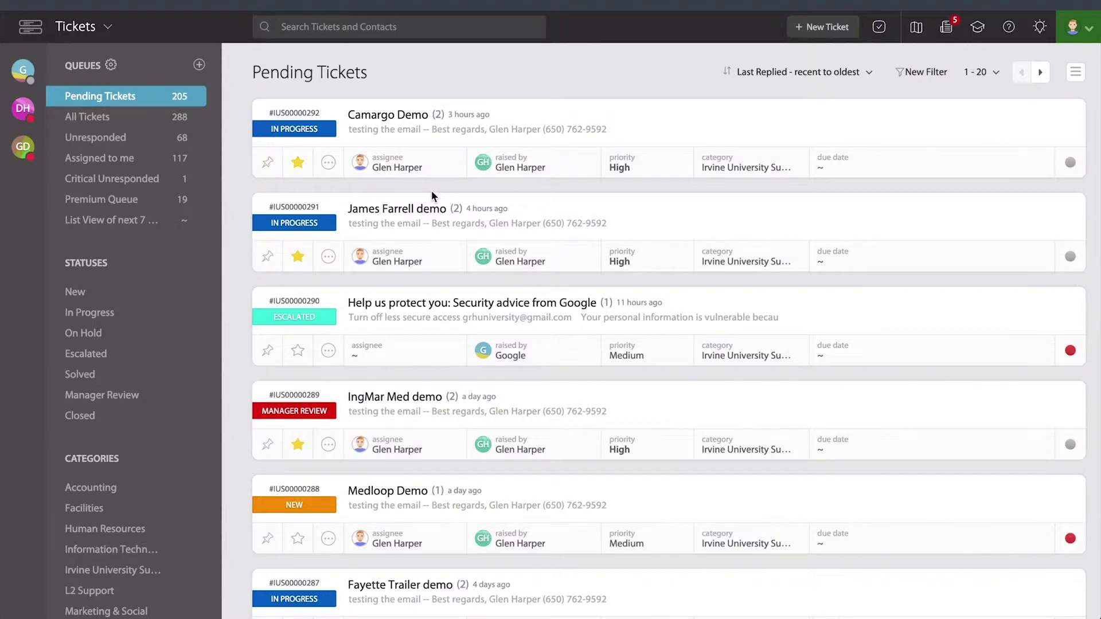
left_click(97, 32)
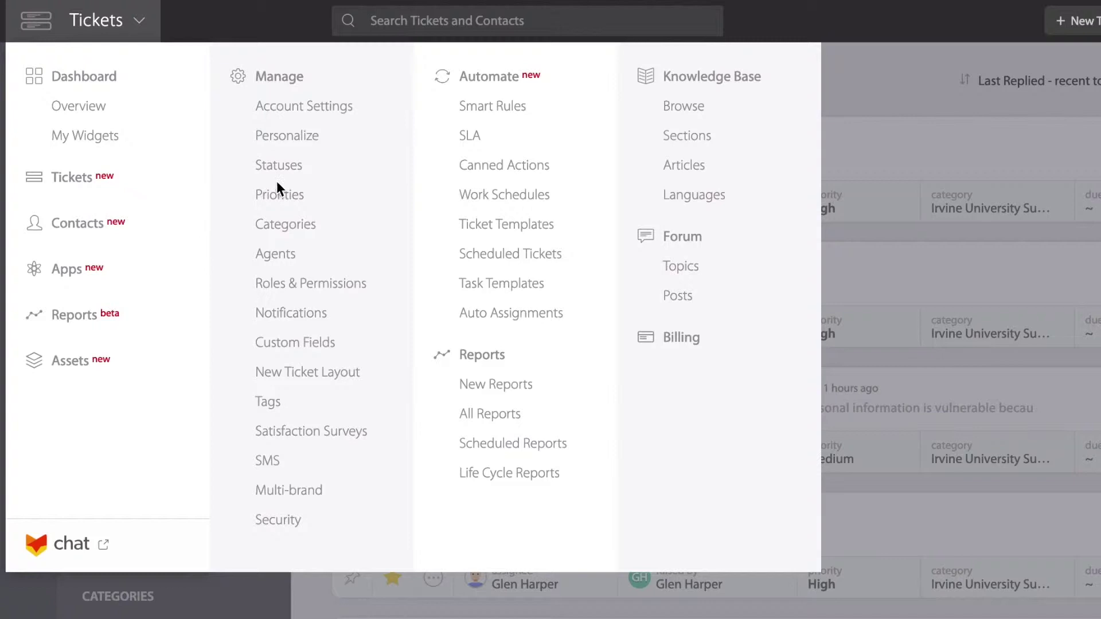
Go to Manage > Priorities to list Low, Medium, High and Critical.
left_click(279, 196)
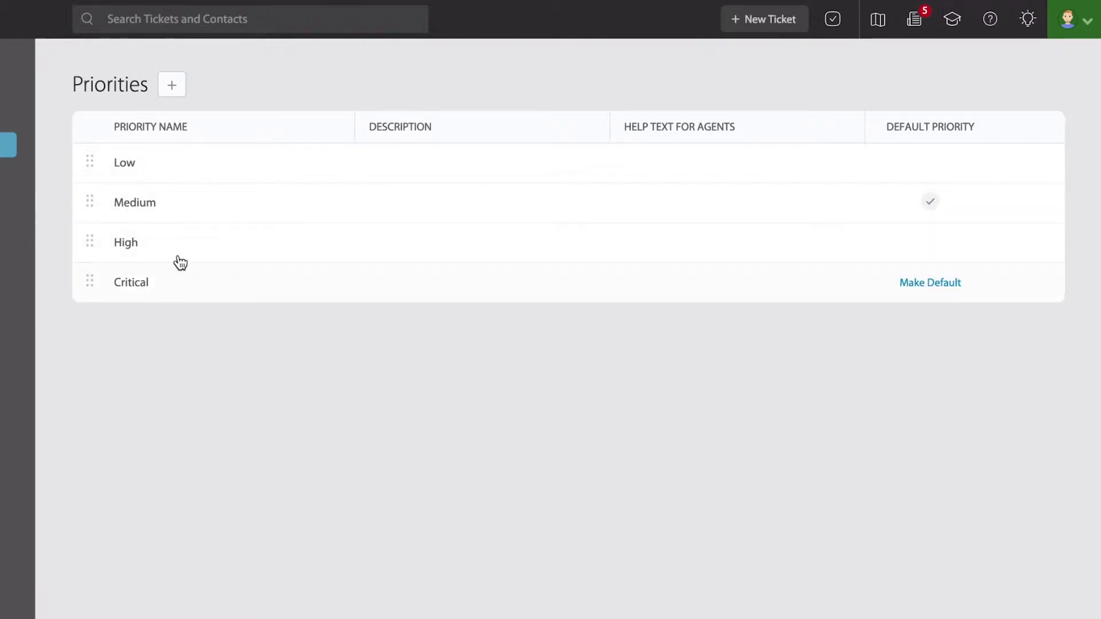
Start a new priority and name it 'Critial - SaaS'.
left_click(174, 89)
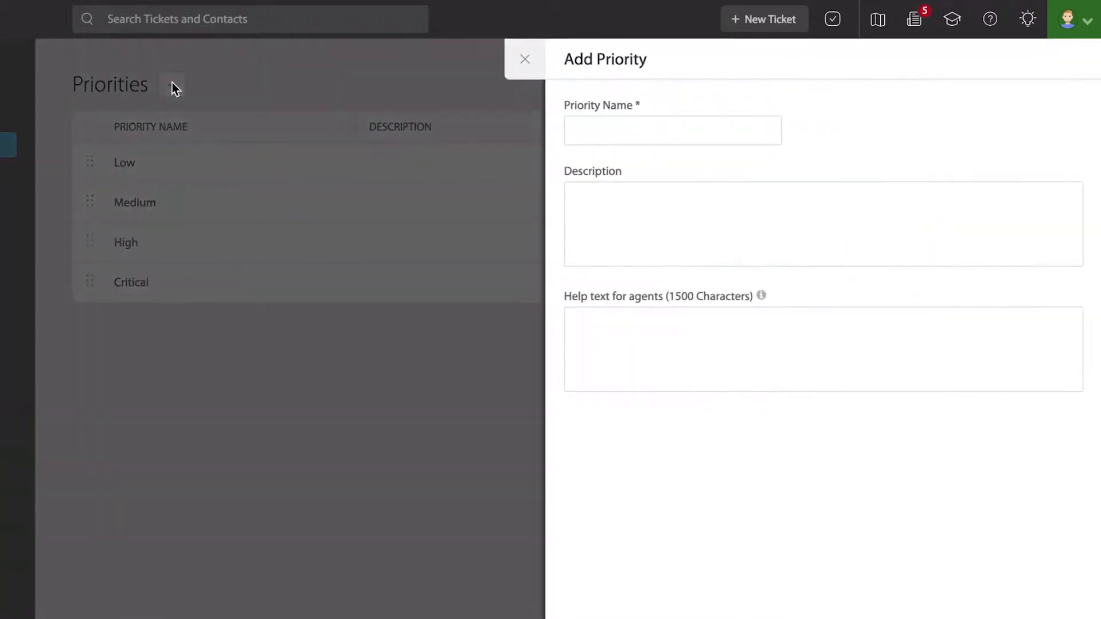
left_click(580, 103)
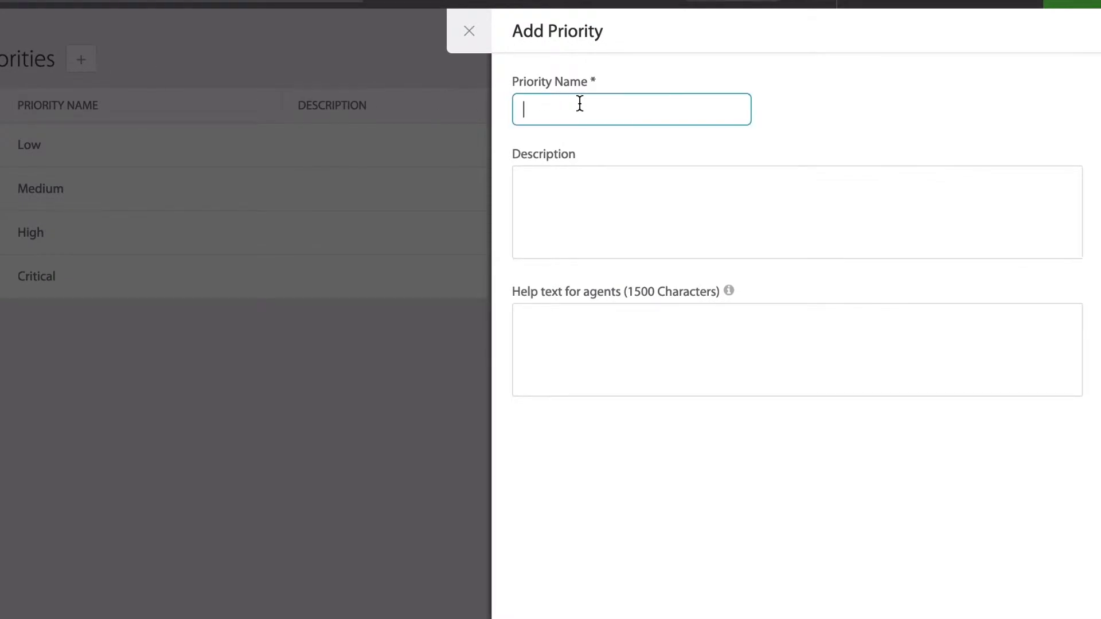
type("Extreme")
key("BackSpace")
key("BackSpace")
key("BackSpace")
key("BackSpace")
key("BackSpace")
key("BackSpace")
key("BackSpace")
type("Critial - SaaS")
Discard the unsaved priority, inspect Low's details, and drag priorities back to Low, Medium, High, Critical.
left_click(469, 32)
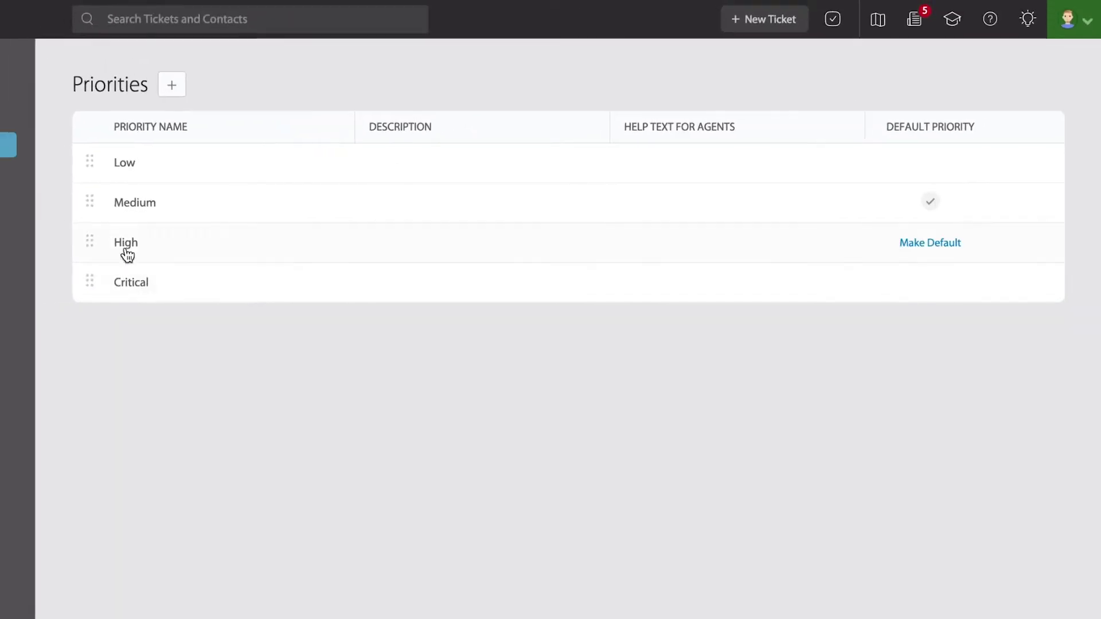
left_click(298, 167)
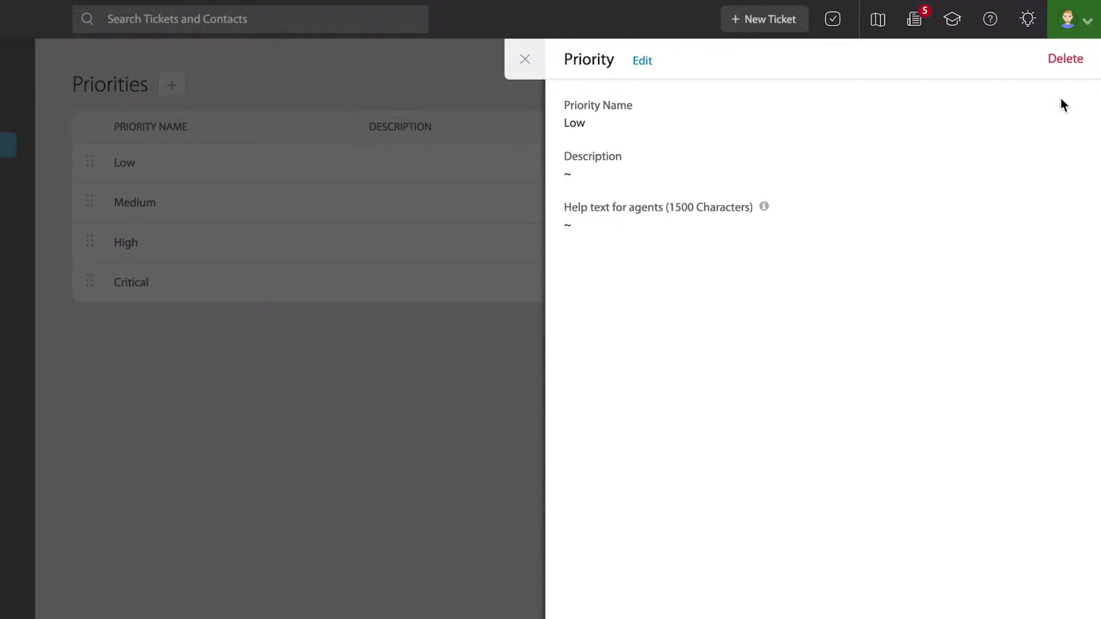
left_click(525, 60)
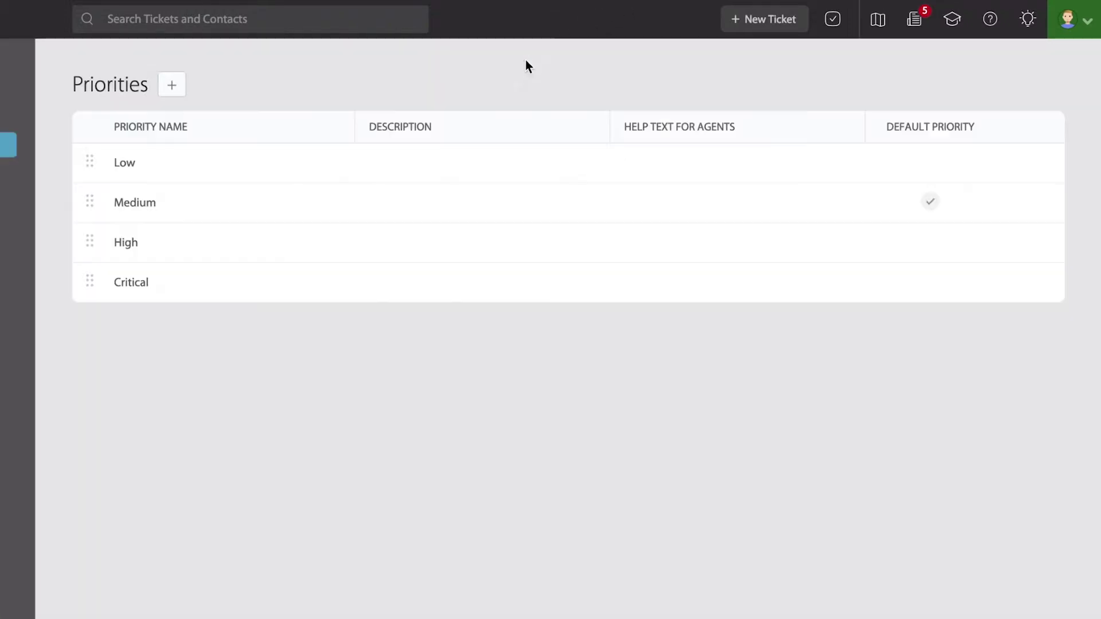
left_click(171, 85)
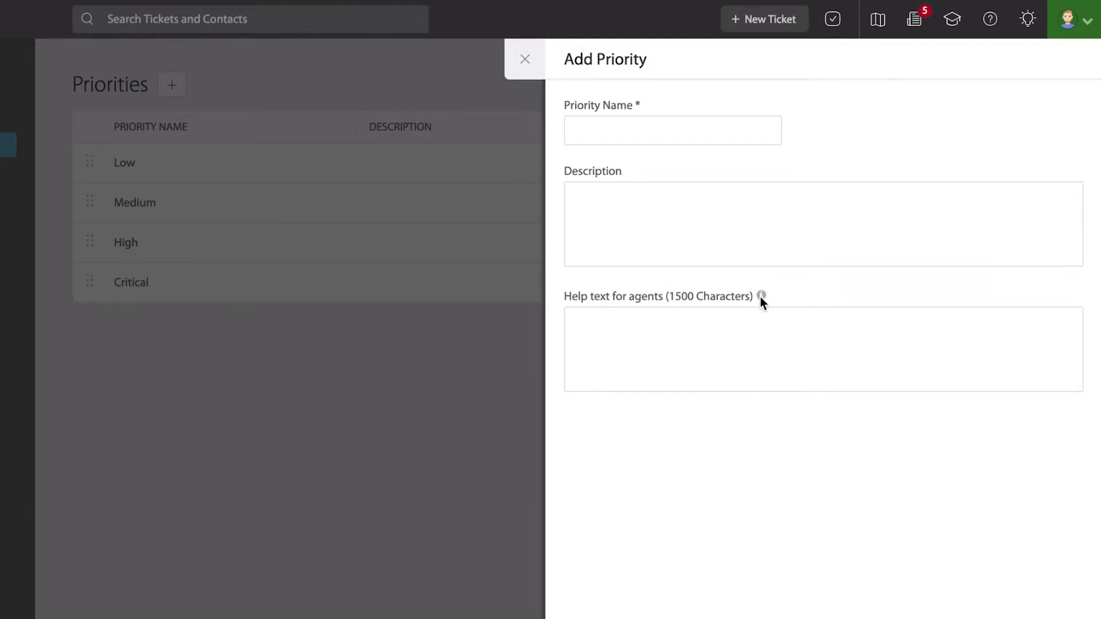
mouse_move(761, 295)
left_click(517, 68)
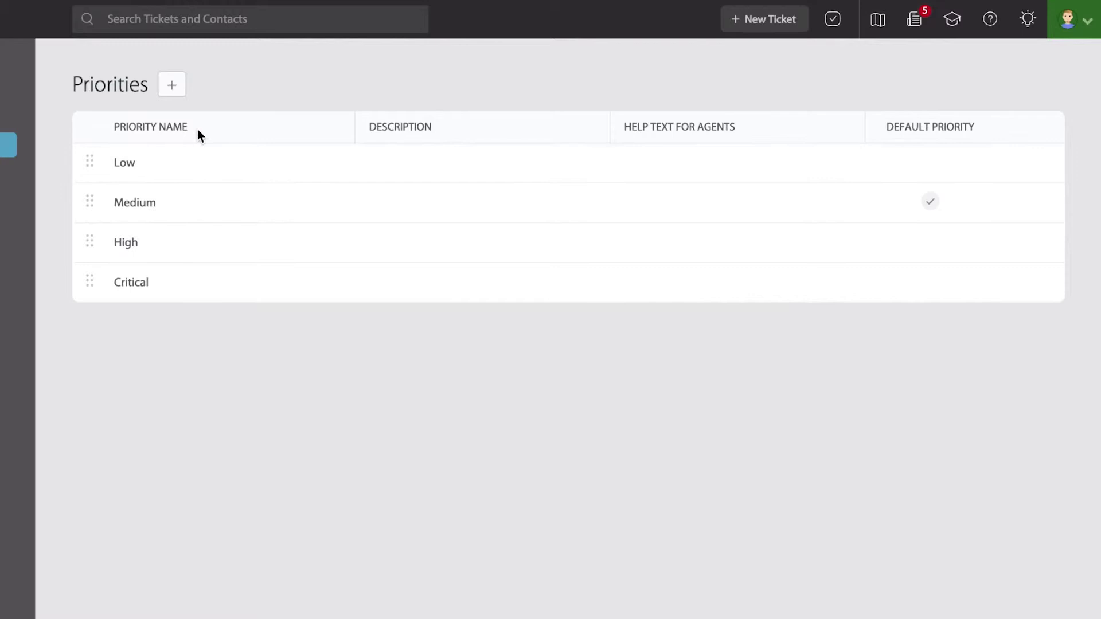
left_click_drag(90, 204, 90, 232)
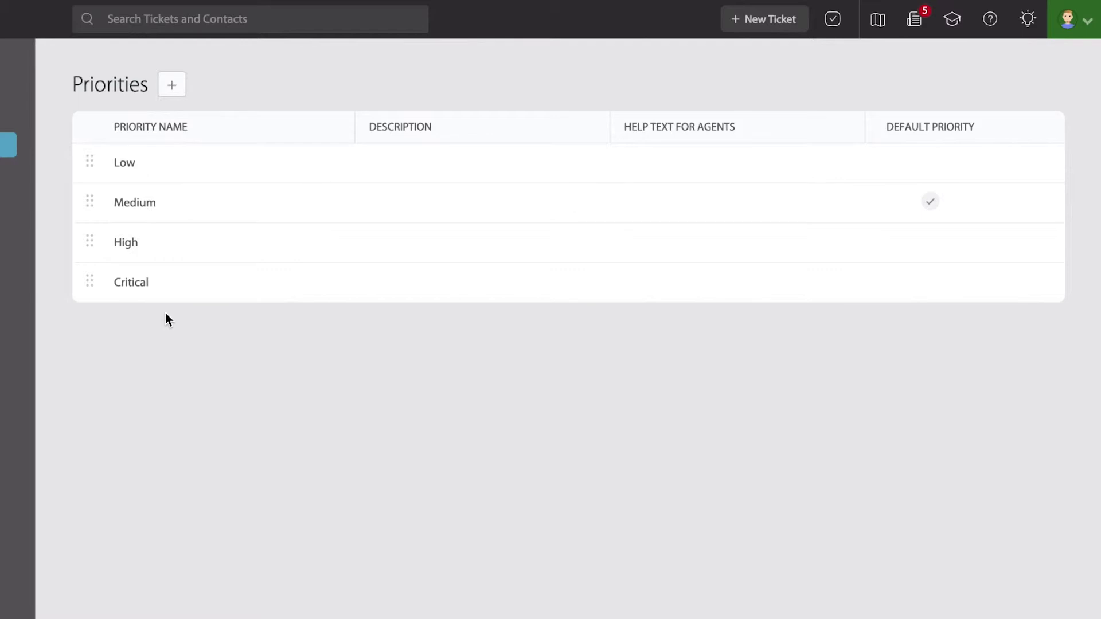
Open the Camargo Demo ticket and change its priority from High to Medium, then to Critical.
left_click(106, 20)
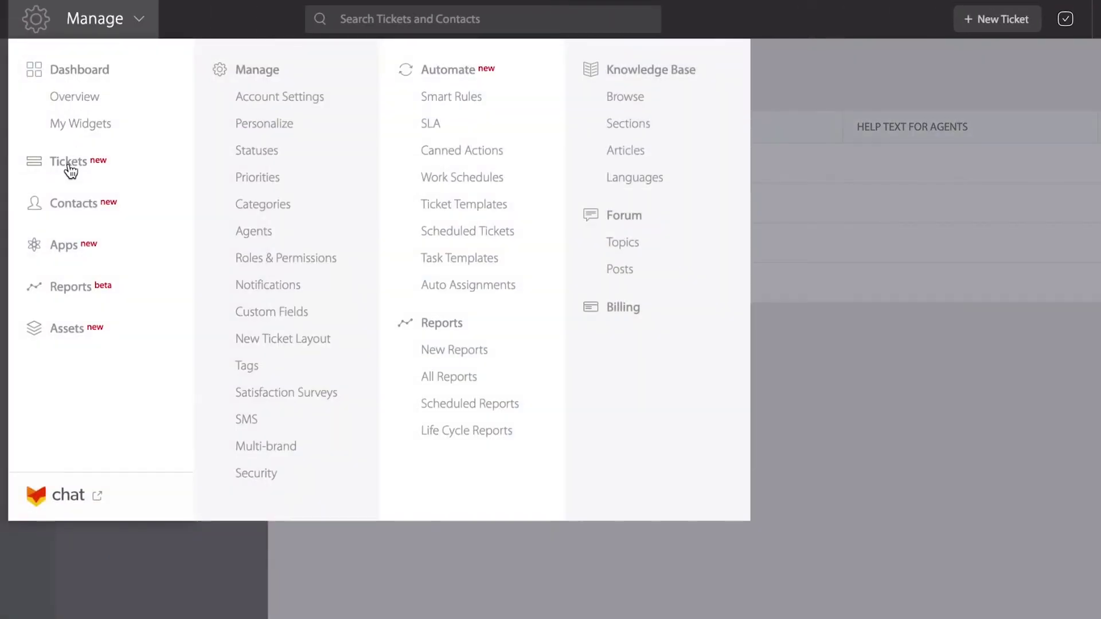
left_click(69, 169)
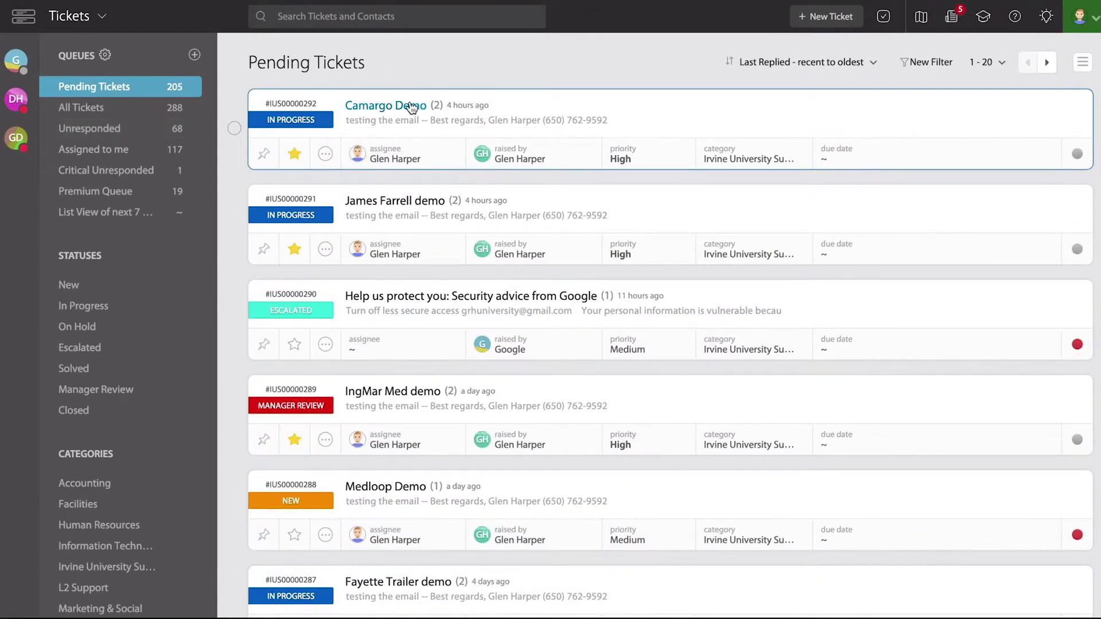
left_click(405, 106)
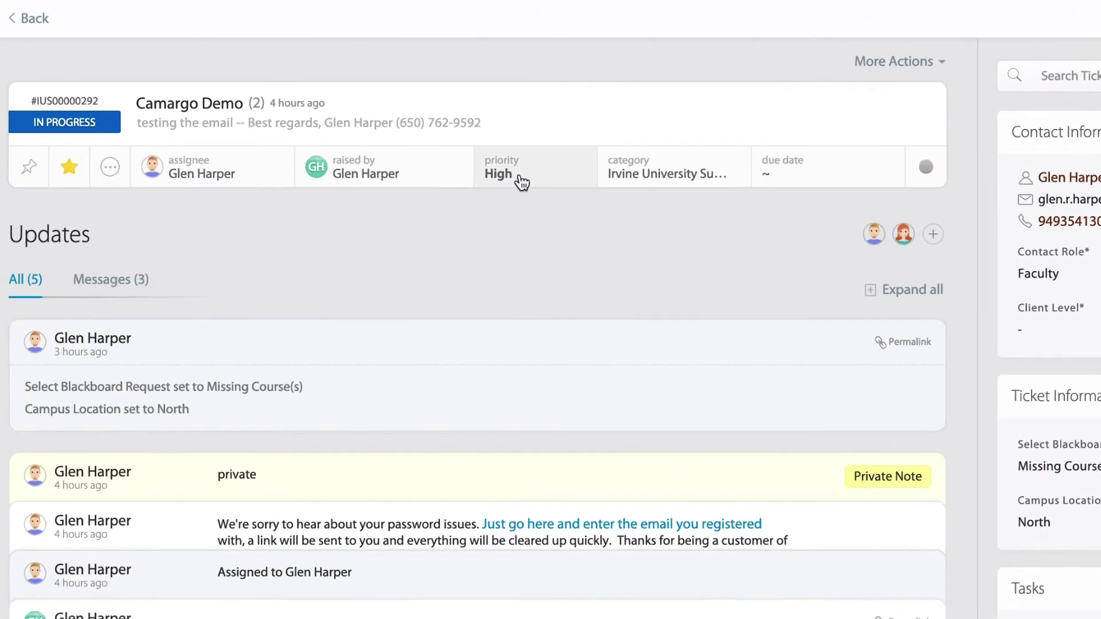
left_click(451, 168)
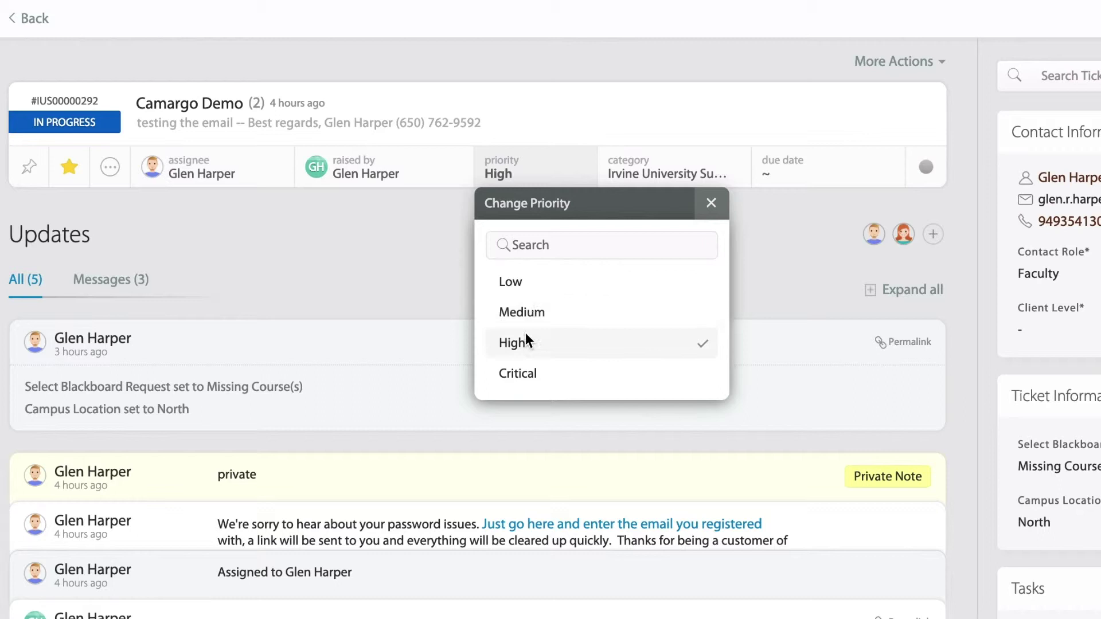
left_click(528, 314)
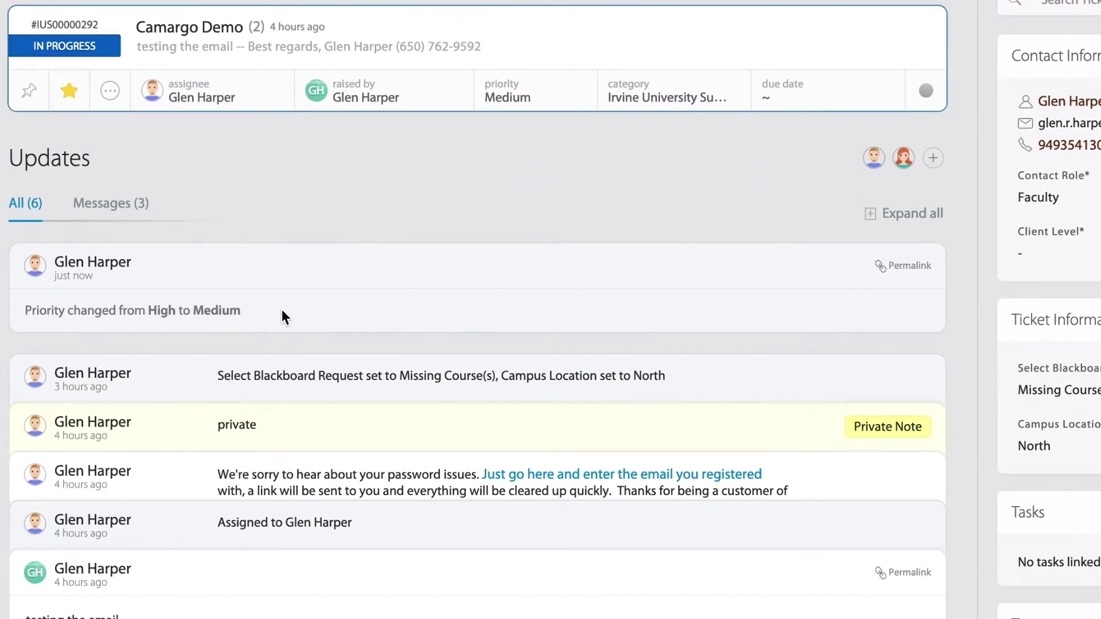
left_click(514, 102)
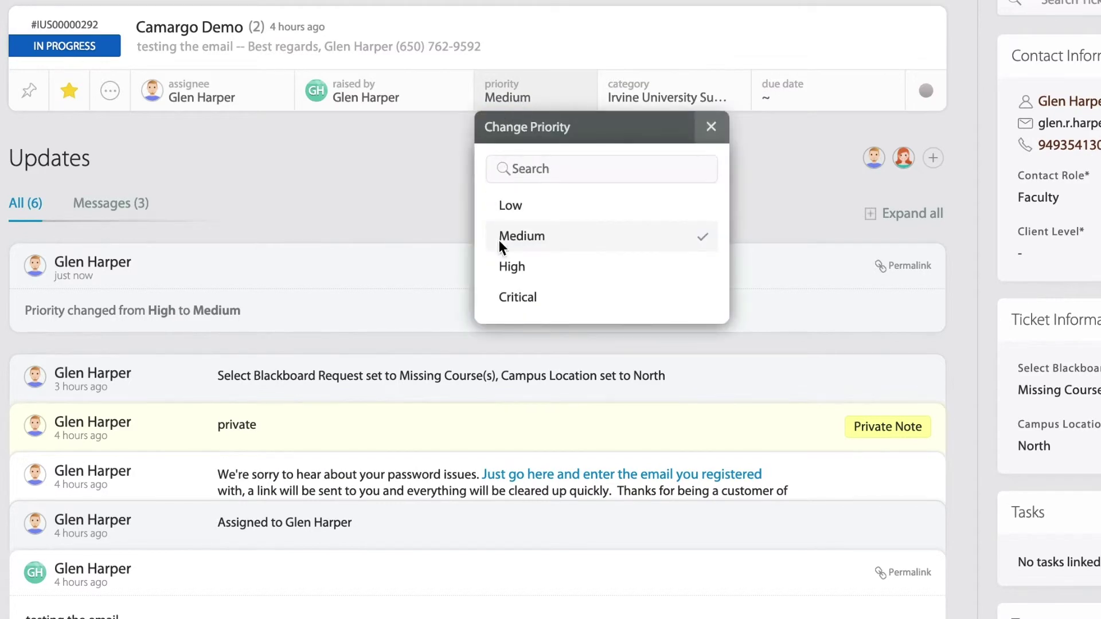
left_click(509, 297)
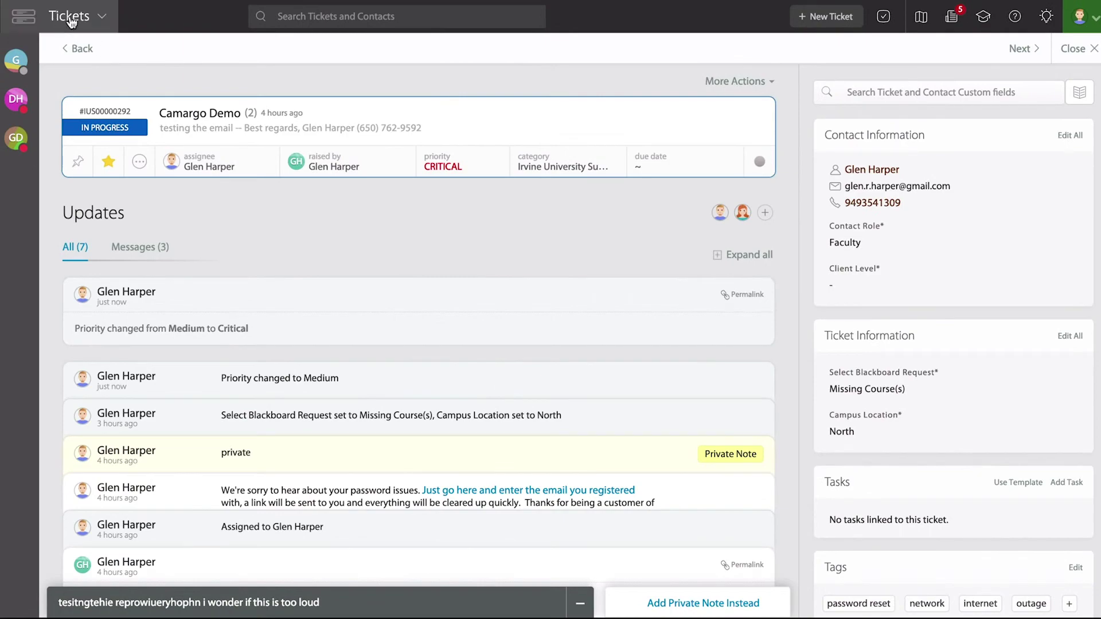
Start a smart rule whose action sets ticket priority to Critical.
left_click(70, 15)
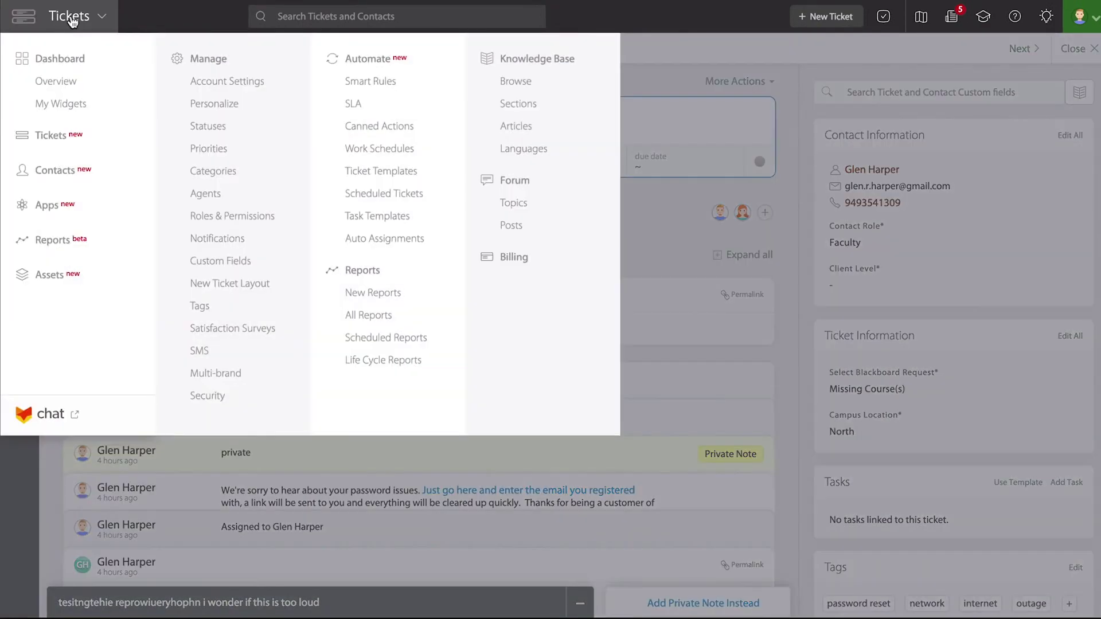
left_click(385, 86)
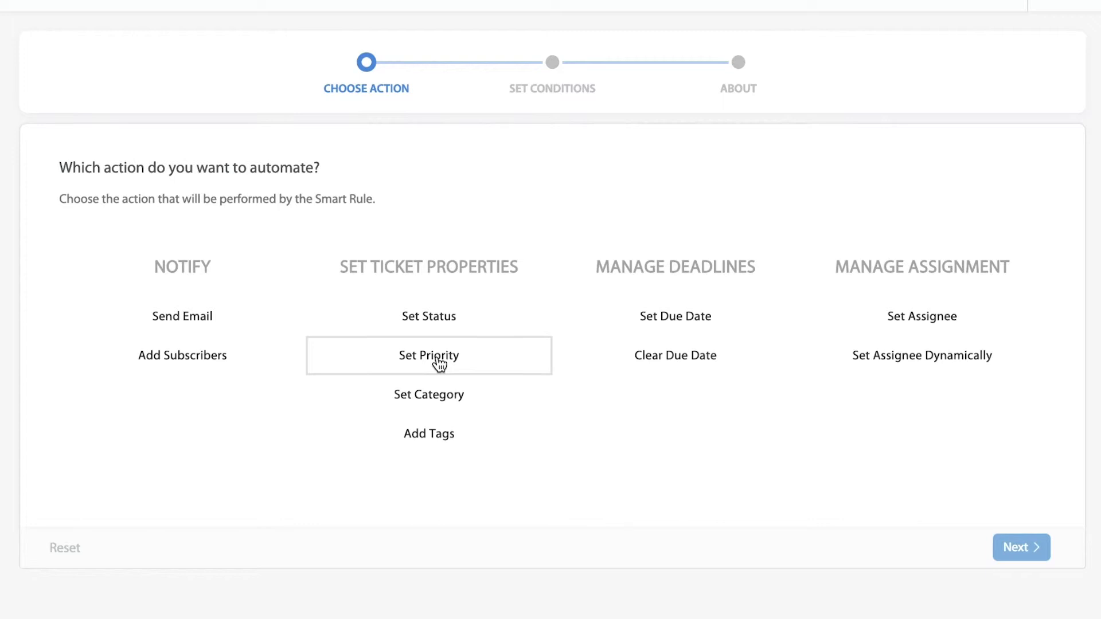
left_click(439, 363)
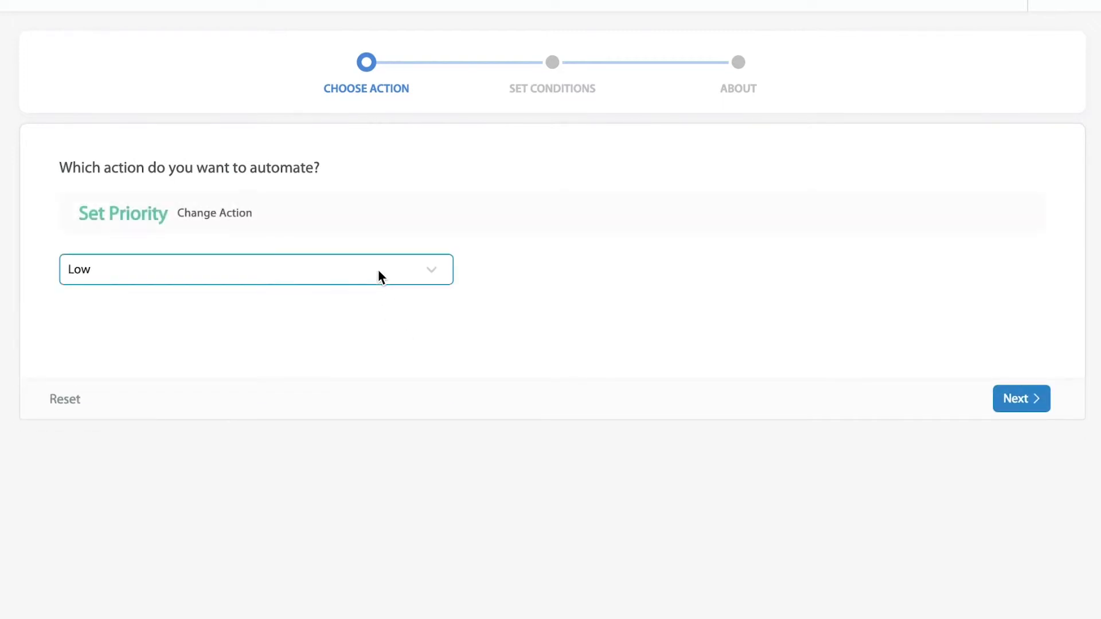
left_click(378, 275)
left_click(239, 382)
left_click(1013, 398)
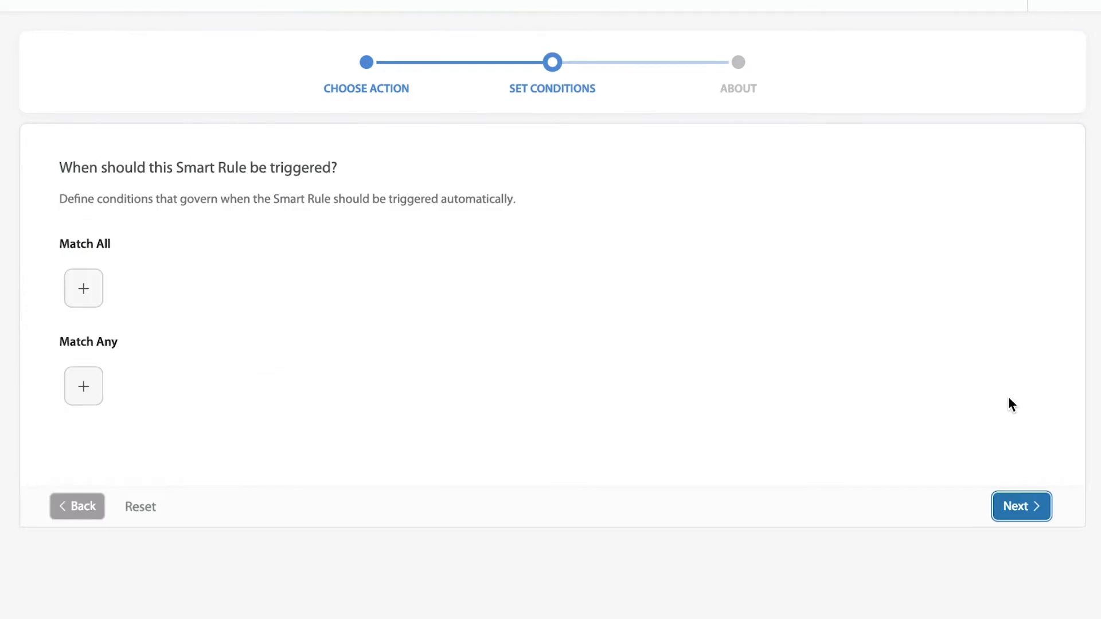
Add the Match All condition Subject contains 'URGENT' and continue to naming the rule.
left_click(92, 291)
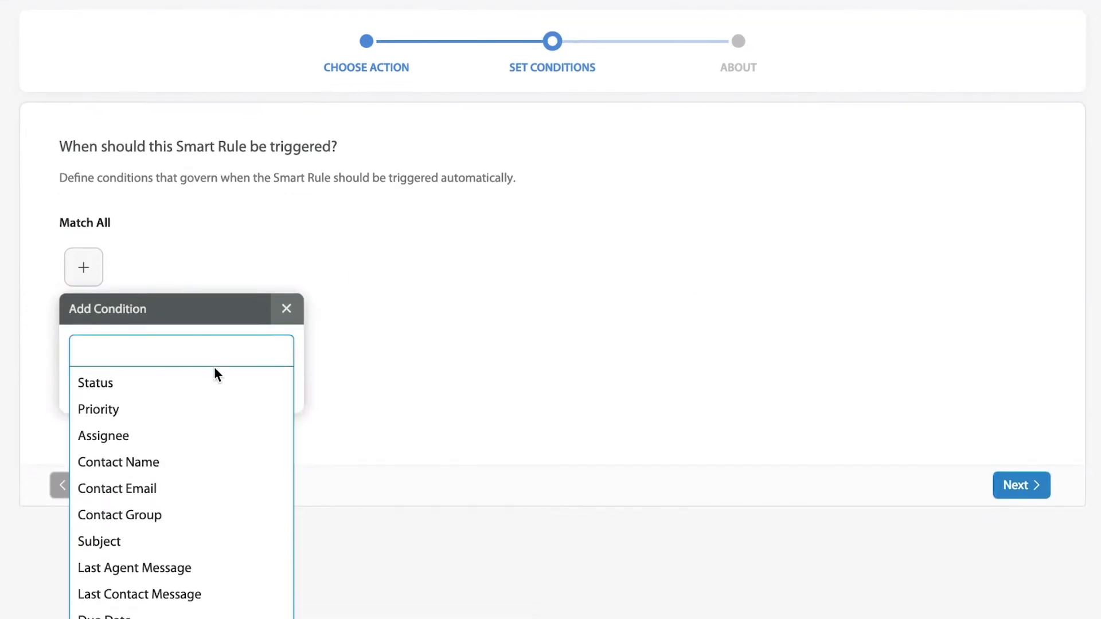
left_click(142, 552)
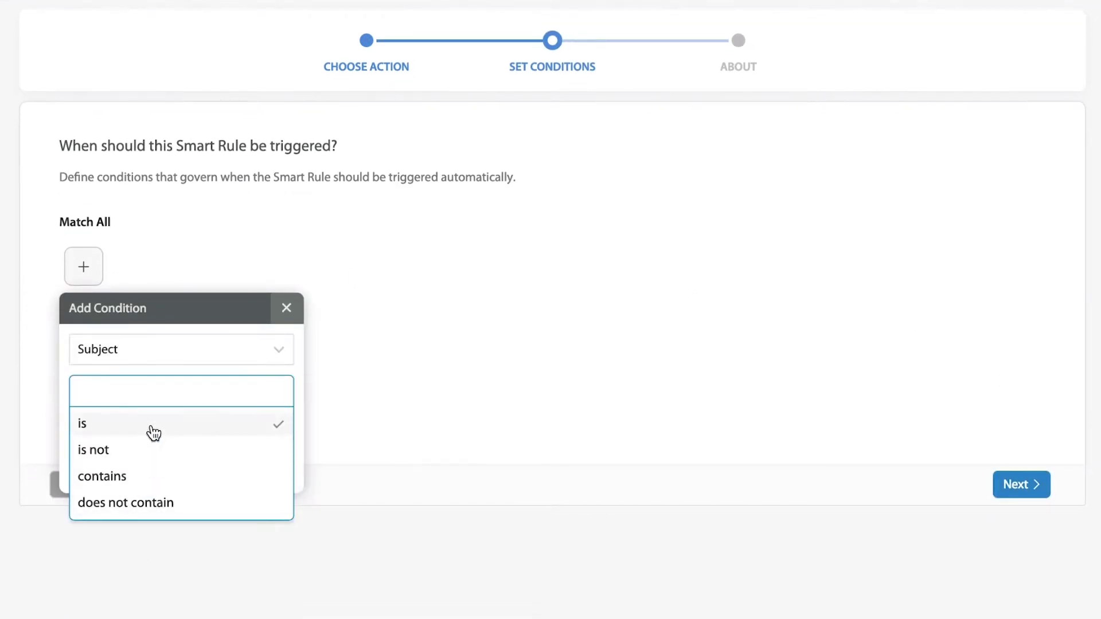
left_click(138, 481)
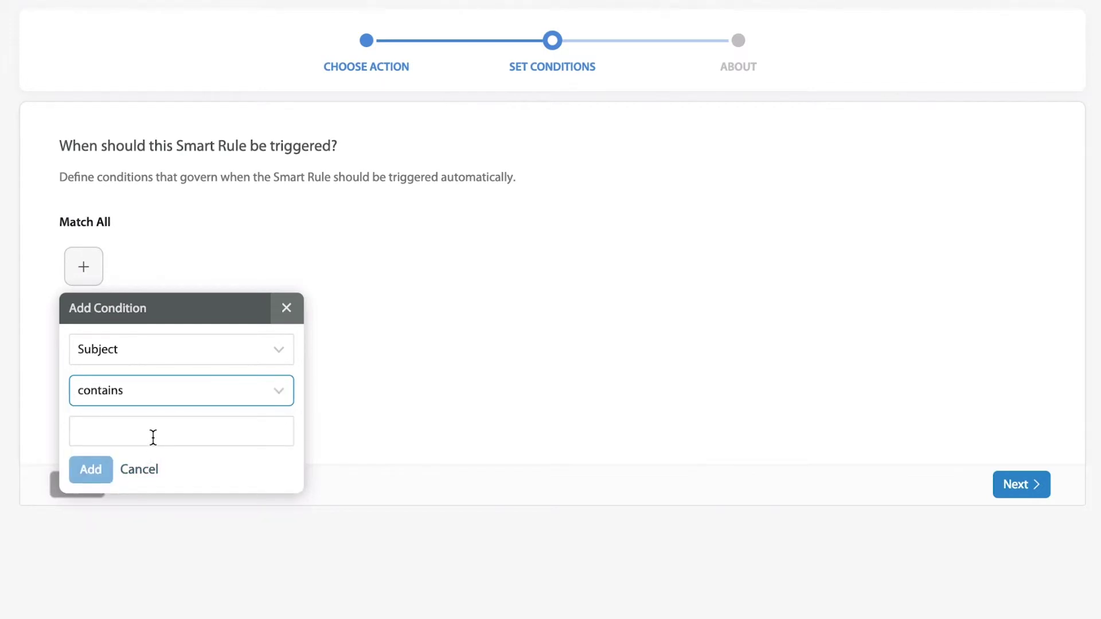
left_click(153, 437)
type("URGENT")
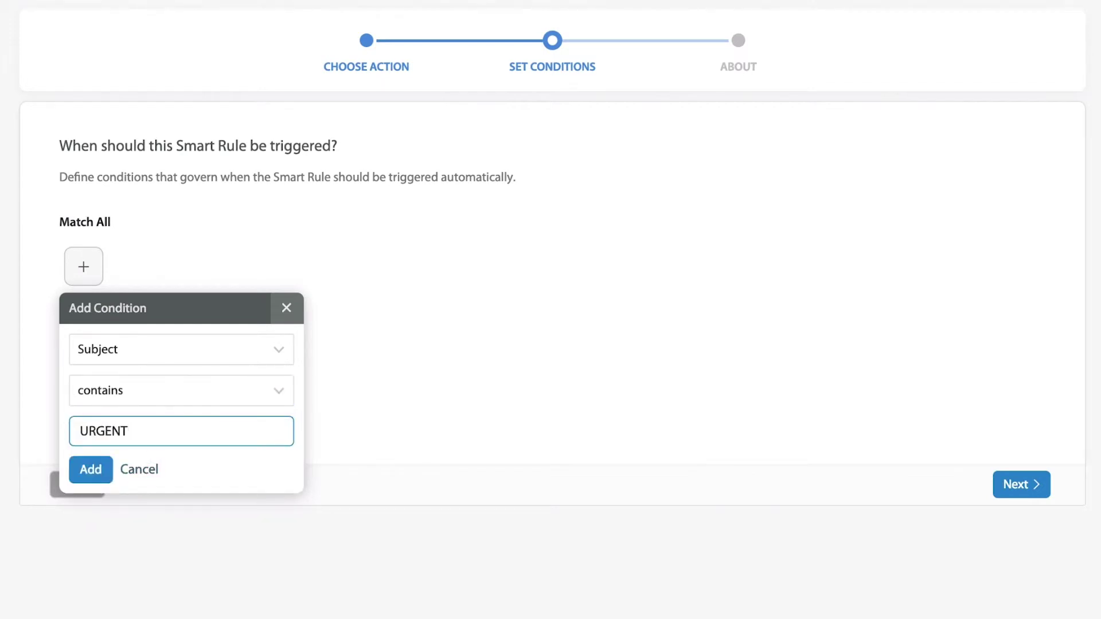
left_click(89, 469)
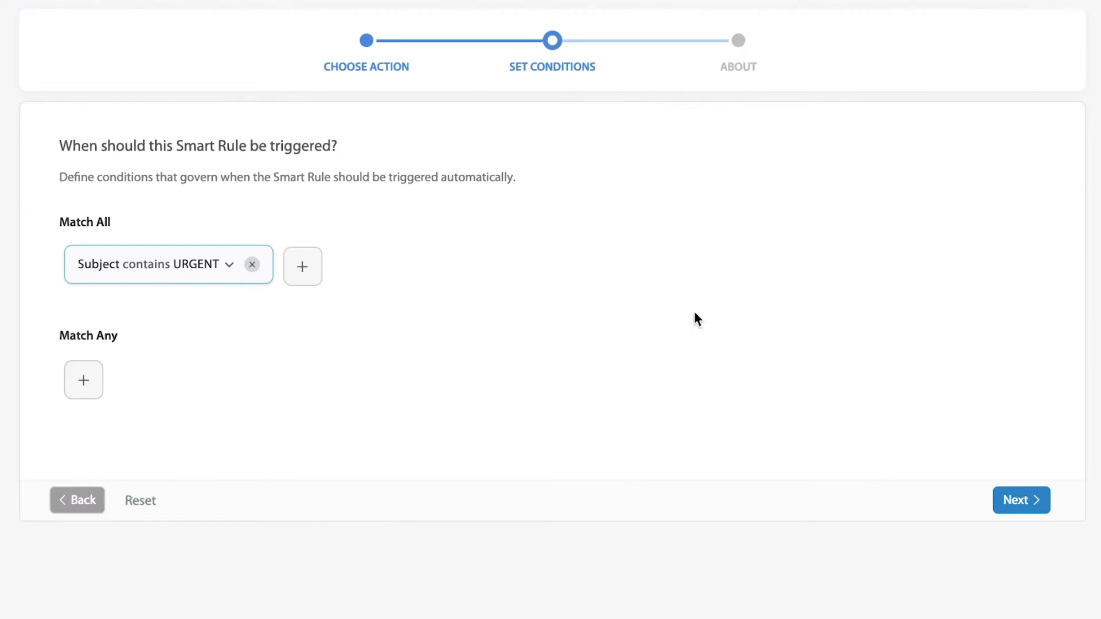
left_click(1018, 505)
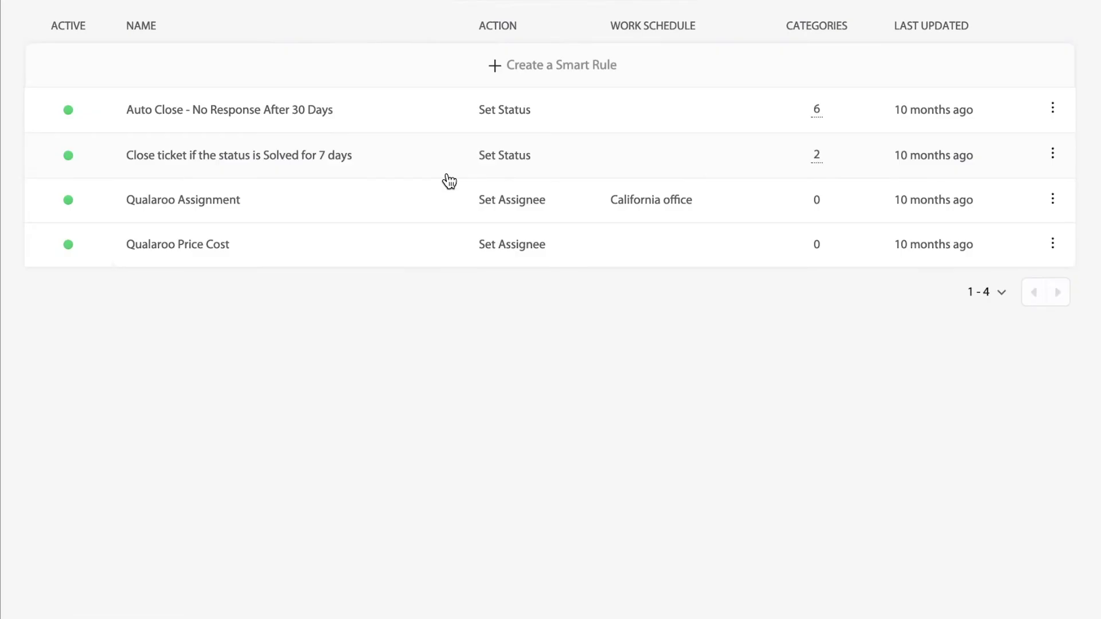
Start a new smart rule whose action assigns tickets to a chosen agent.
left_click(577, 71)
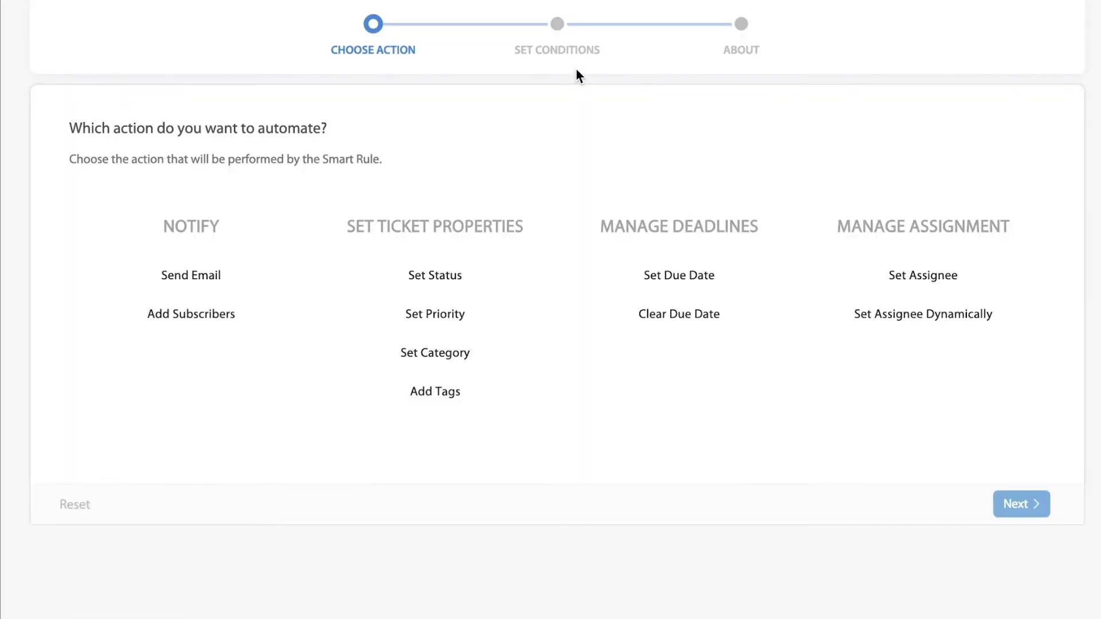
left_click(896, 283)
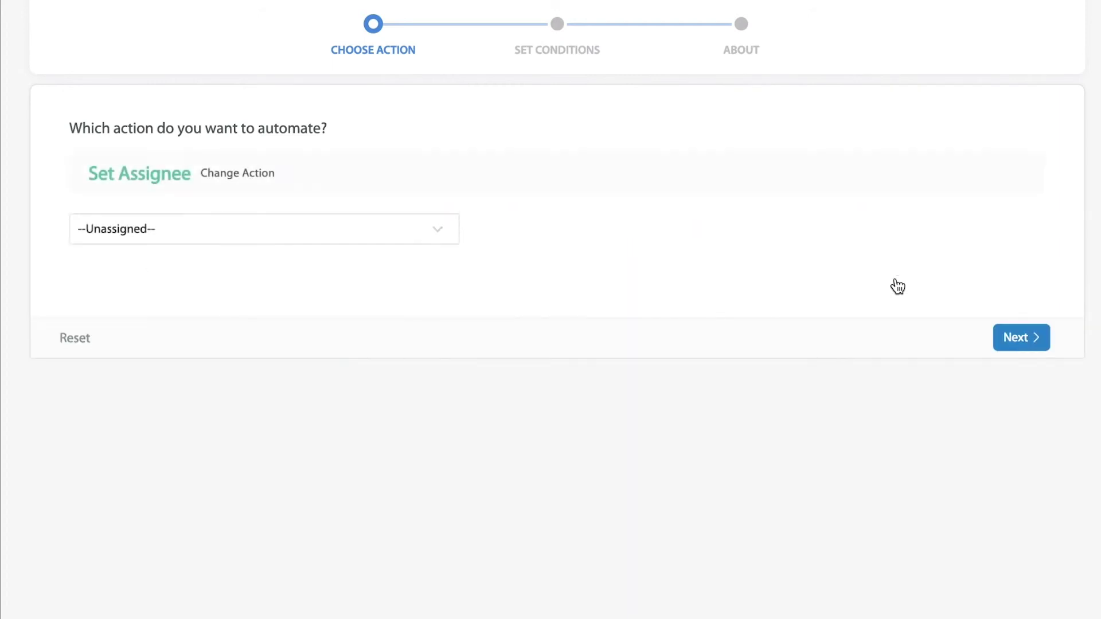
left_click(299, 227)
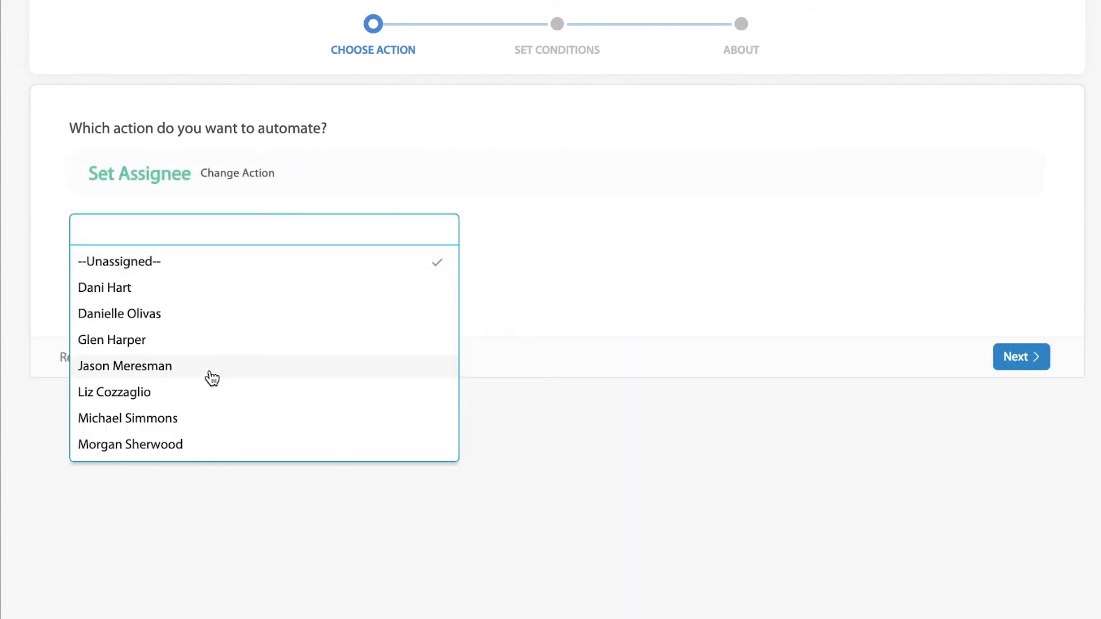
left_click(211, 373)
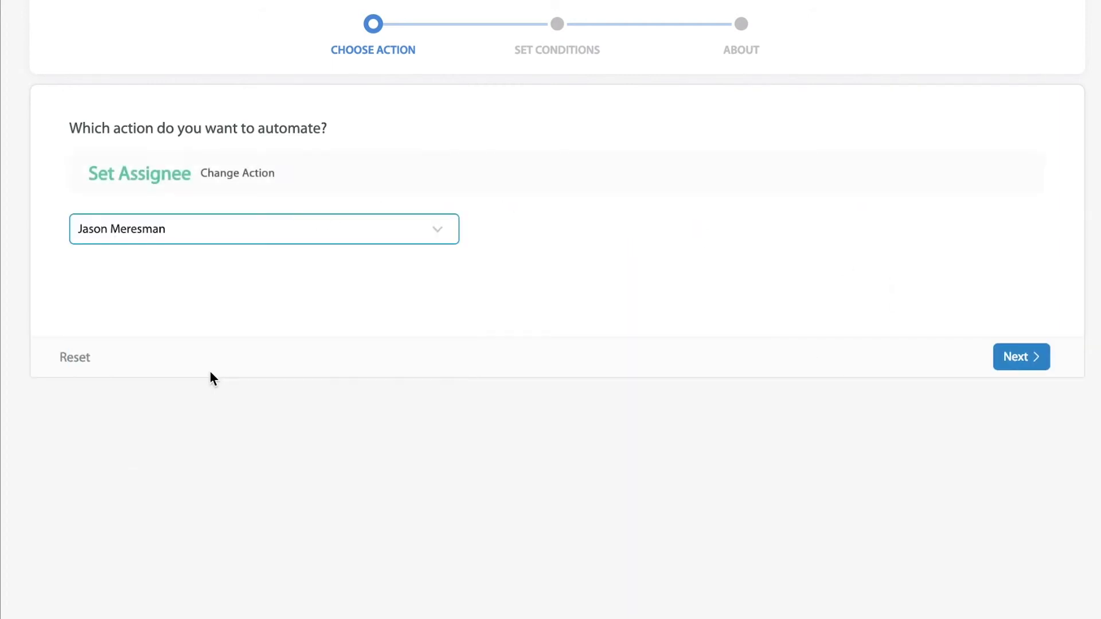
left_click(1028, 366)
Add the Match All condition Priority is Critical and continue to naming the rule.
left_click(95, 254)
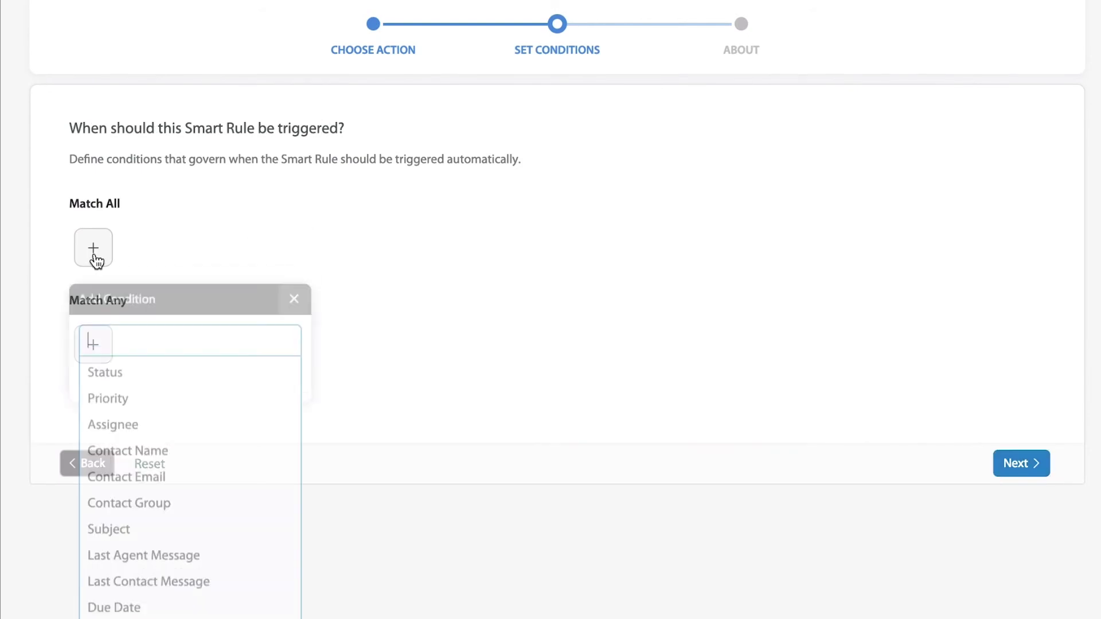
scroll(223, 484, "down", 5)
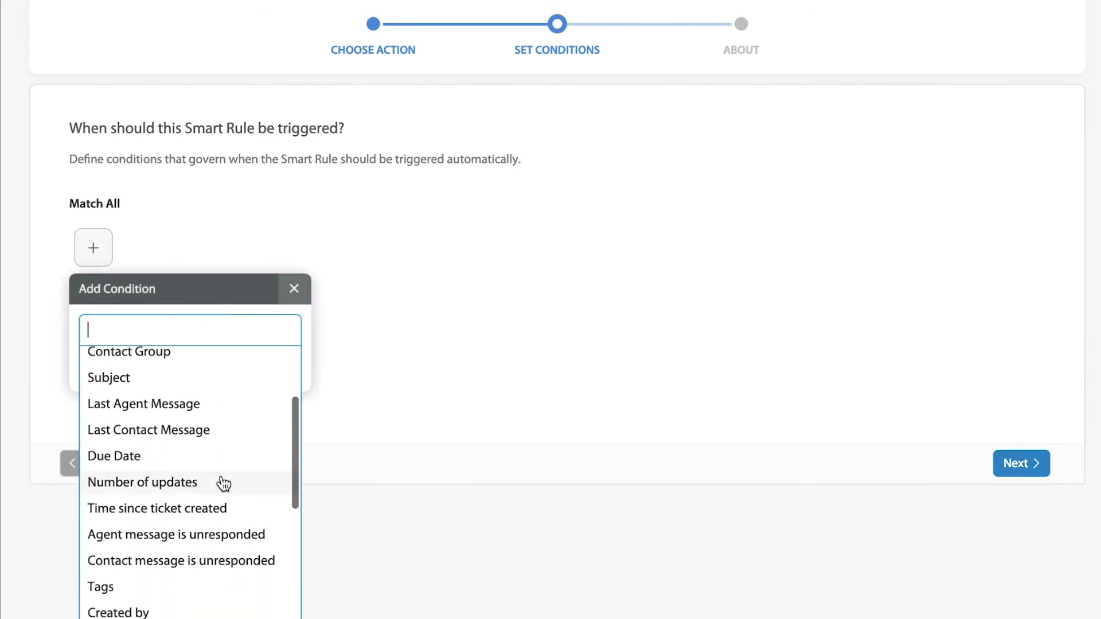
scroll(223, 484, "down", 5)
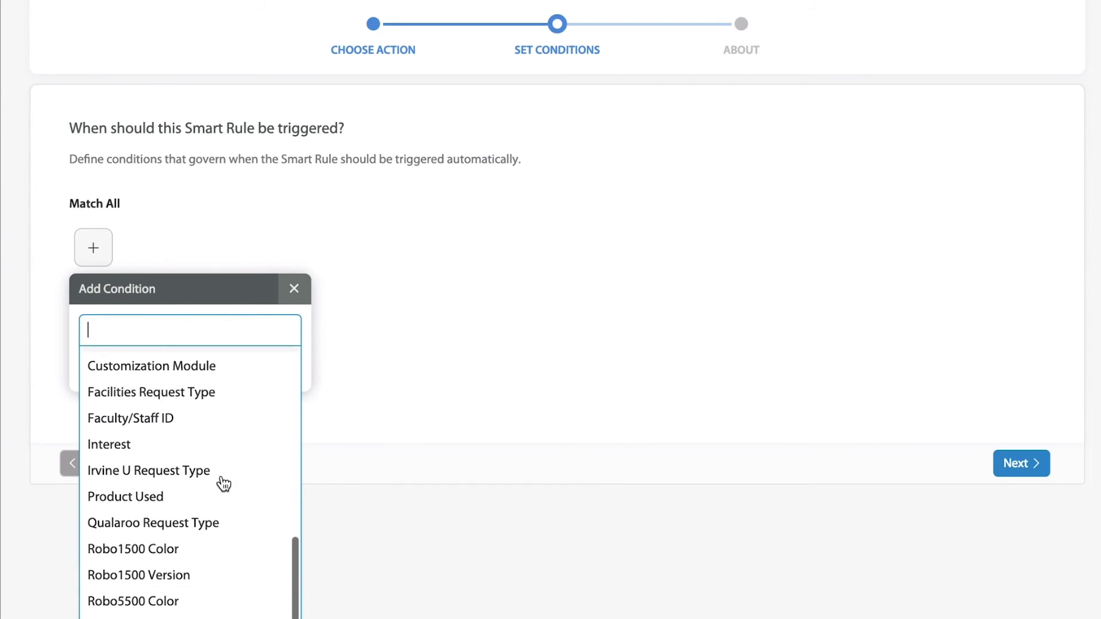
scroll(224, 485, "up", 8)
scroll(224, 484, "up", 3)
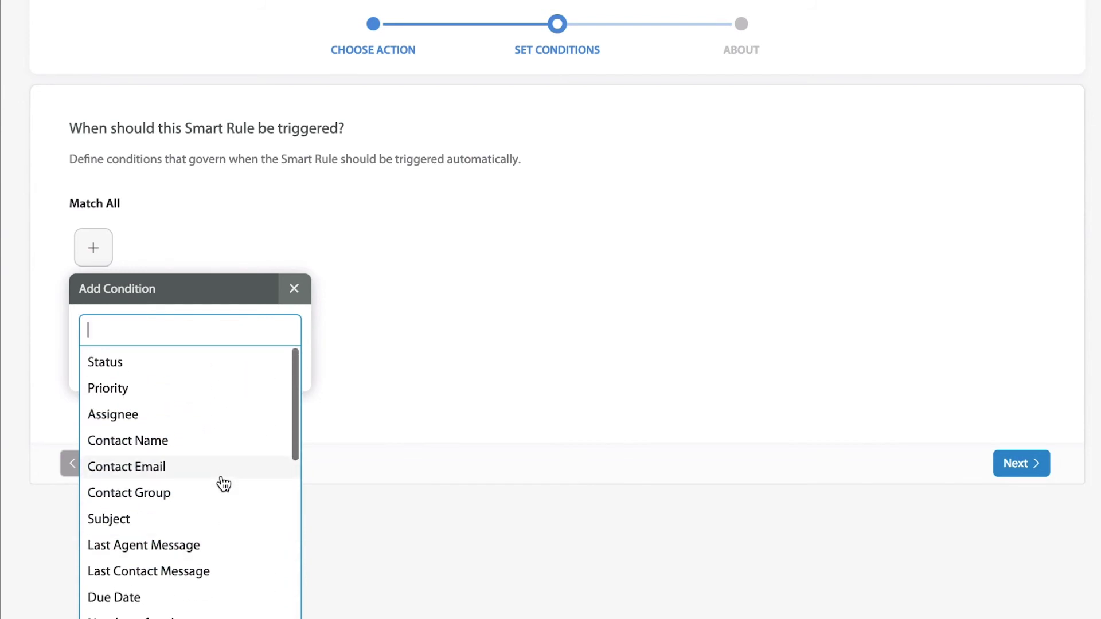
left_click(208, 388)
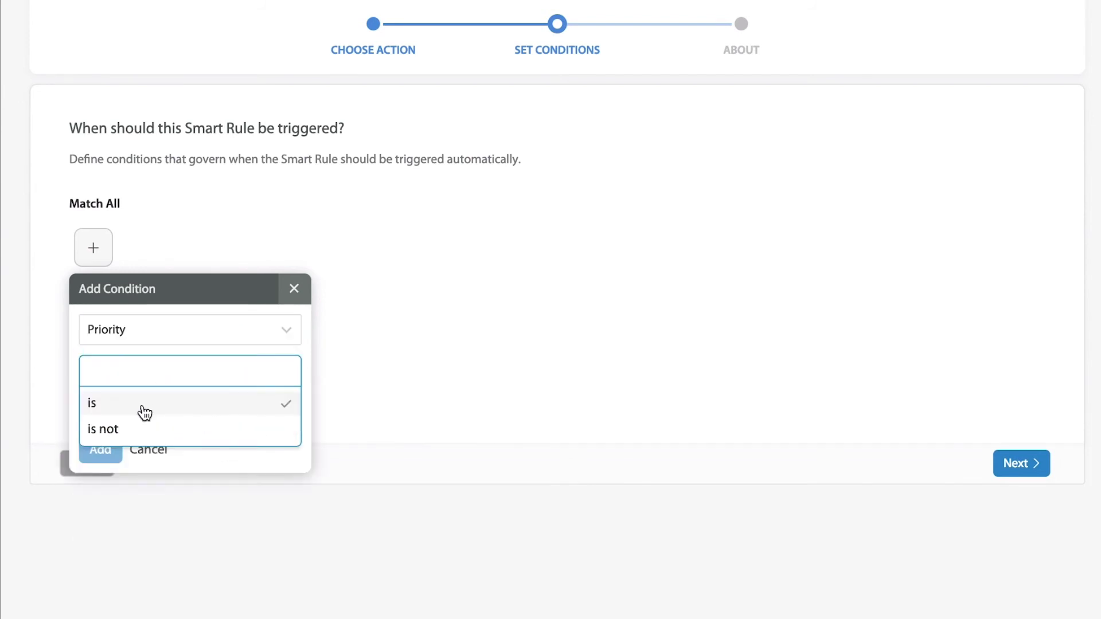
left_click(145, 406)
left_click(142, 530)
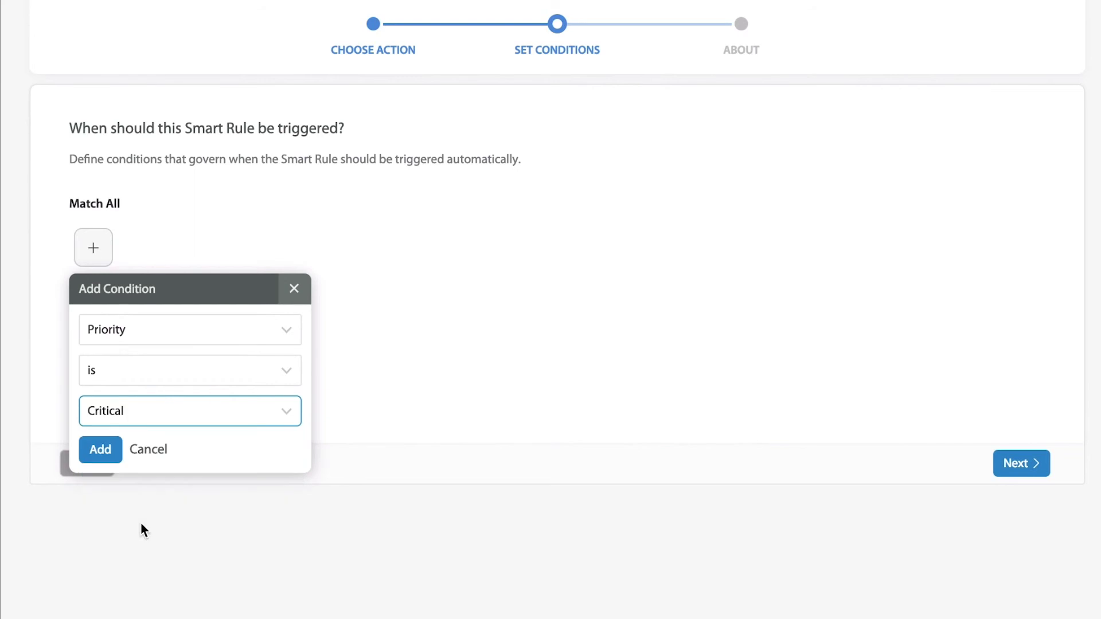
left_click(103, 453)
left_click(1024, 479)
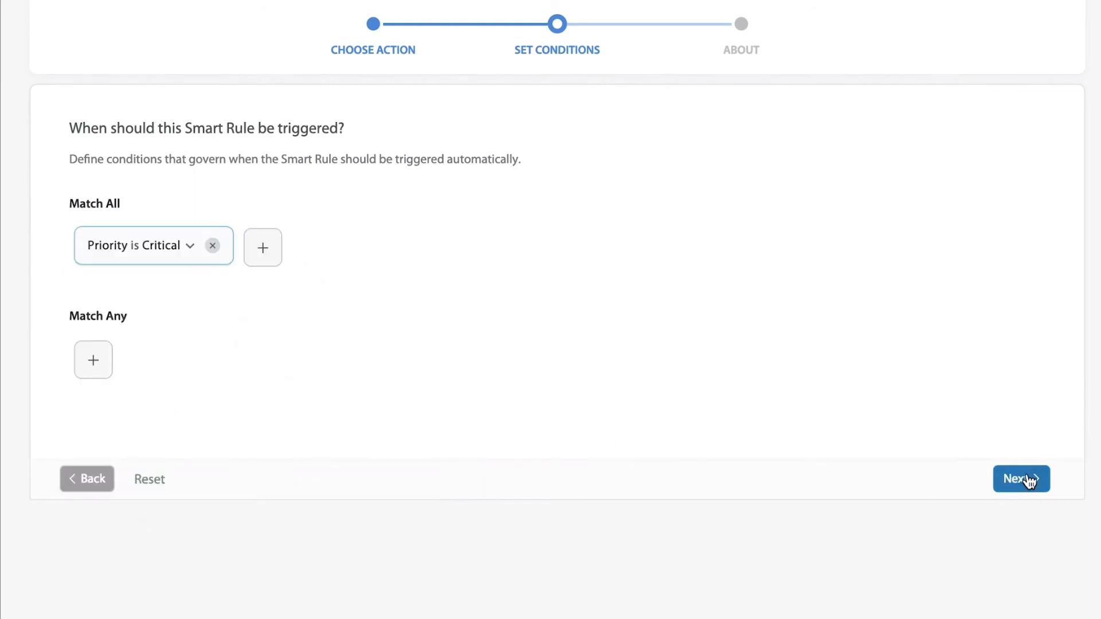